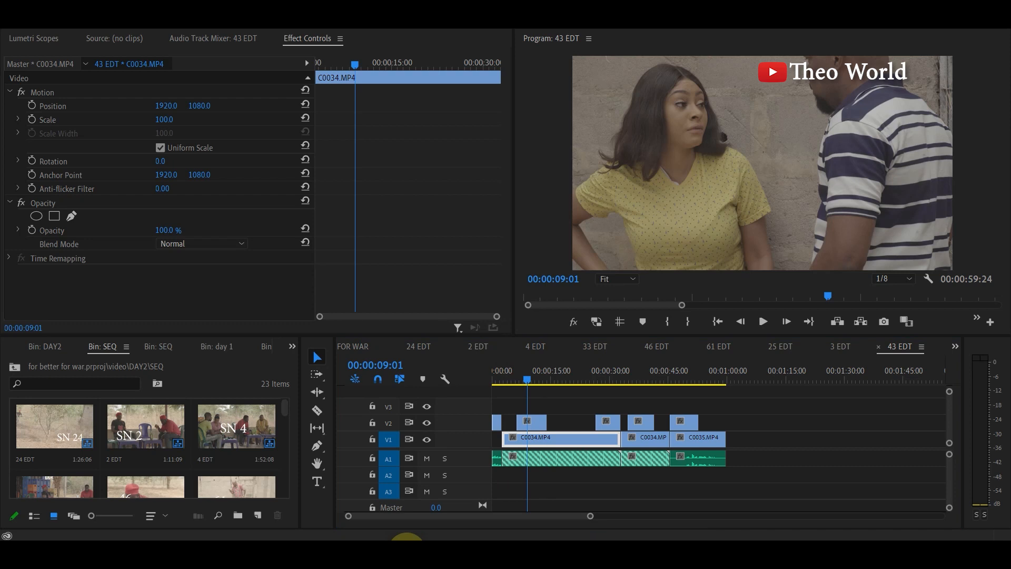
Switch to File Explorer, browse drive E: to the DAY 1 folder inside FOR BETTER FOR WAR, and return to Premiere Pro
double_click(406, 555)
click(378, 418)
click(383, 453)
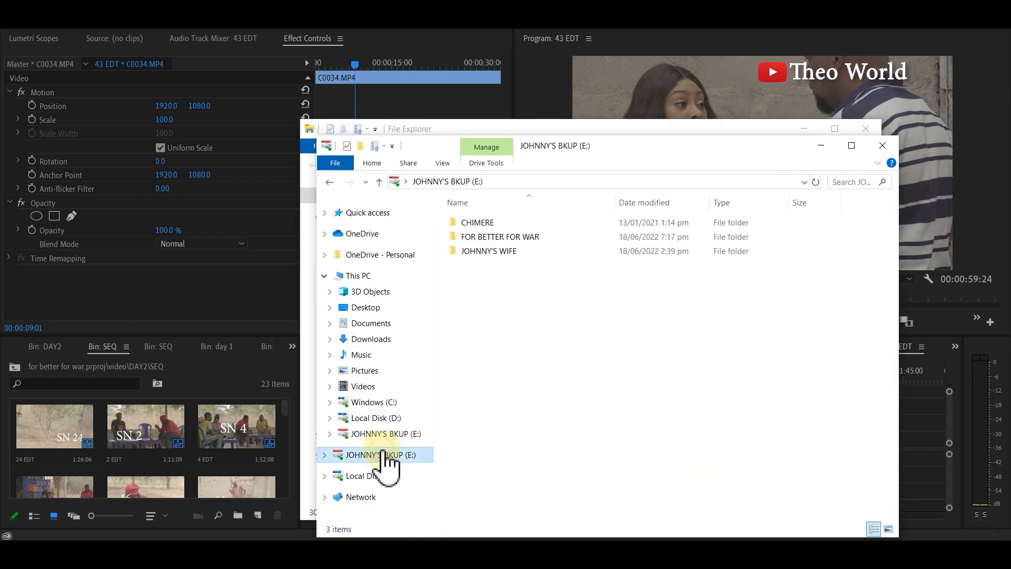
double_click(489, 241)
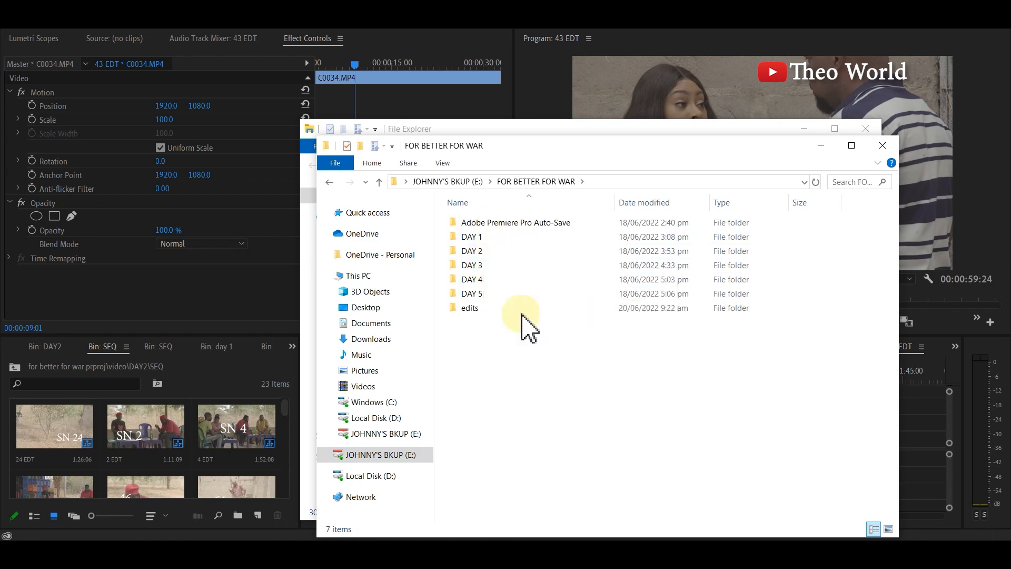
double_click(480, 239)
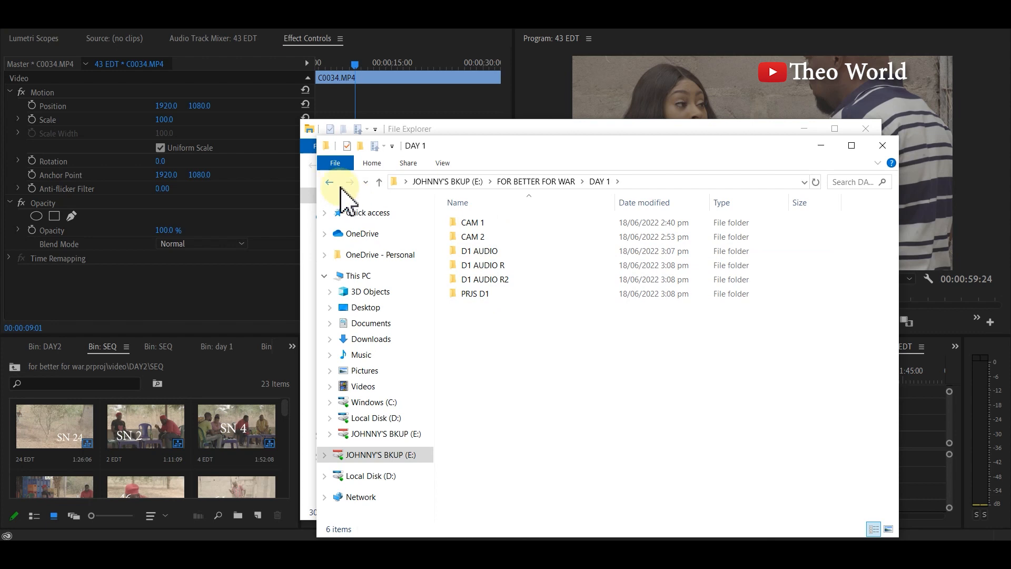
click(554, 79)
Reveal the source file of the V2 clip C0031.MP4 in File Explorer, check its folder path, and minimize the window
click(531, 423)
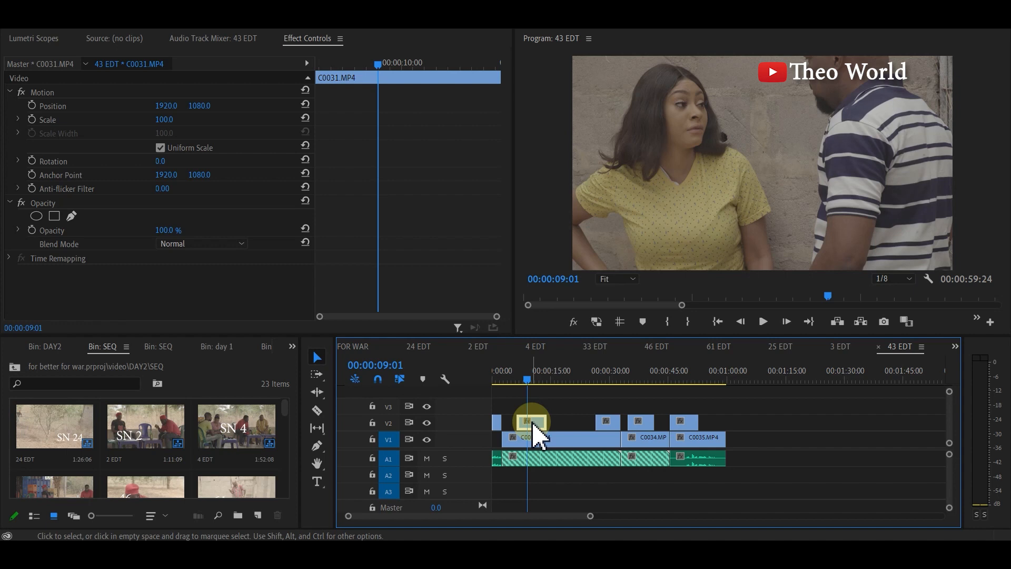
right_click(529, 422)
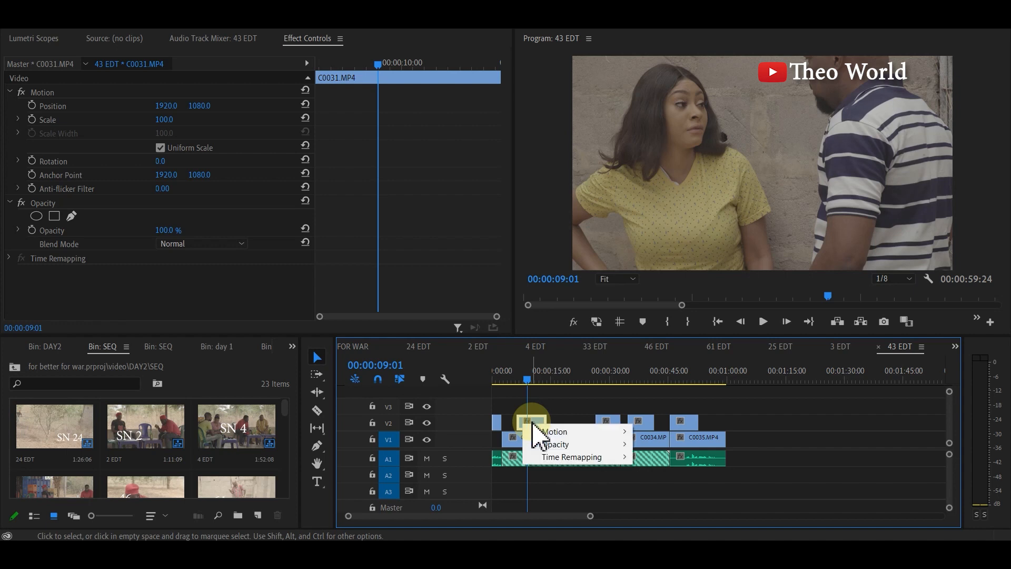
click(535, 418)
right_click(536, 421)
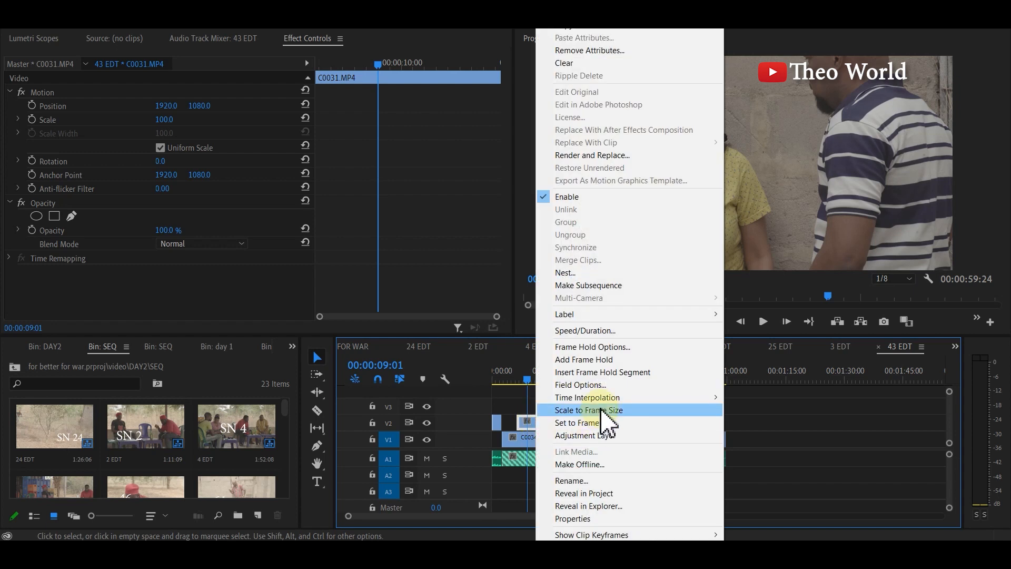
click(600, 506)
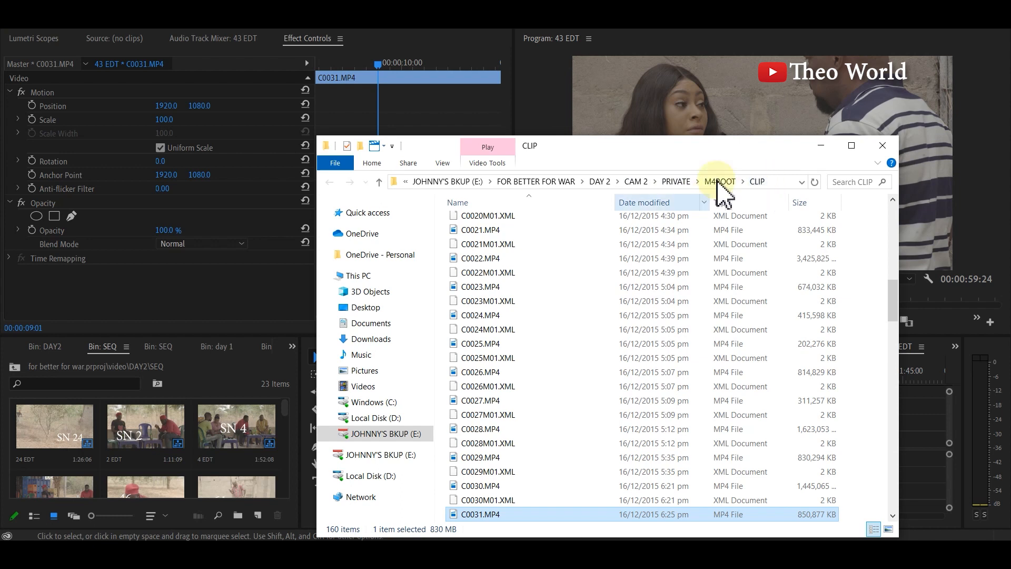
click(820, 145)
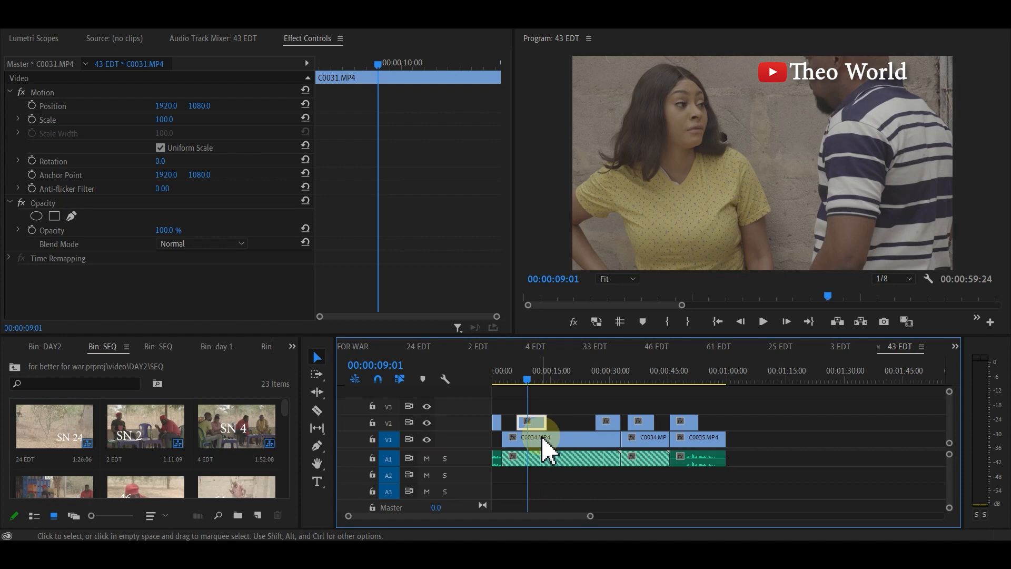
Make the ZOOM0039_Tr12.WAV clip on track A1 offline, keeping its media files on disk
click(548, 467)
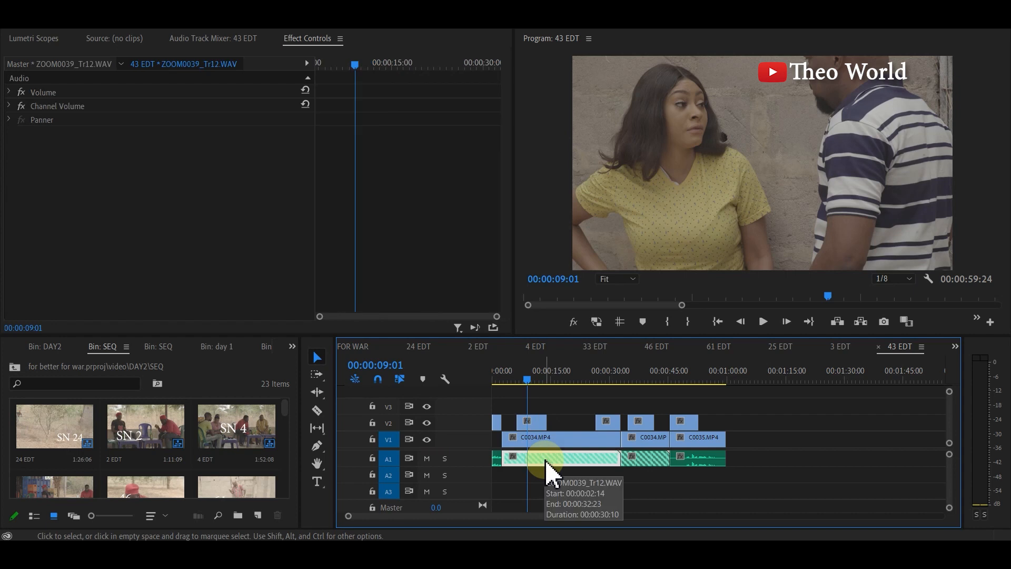
right_click(546, 464)
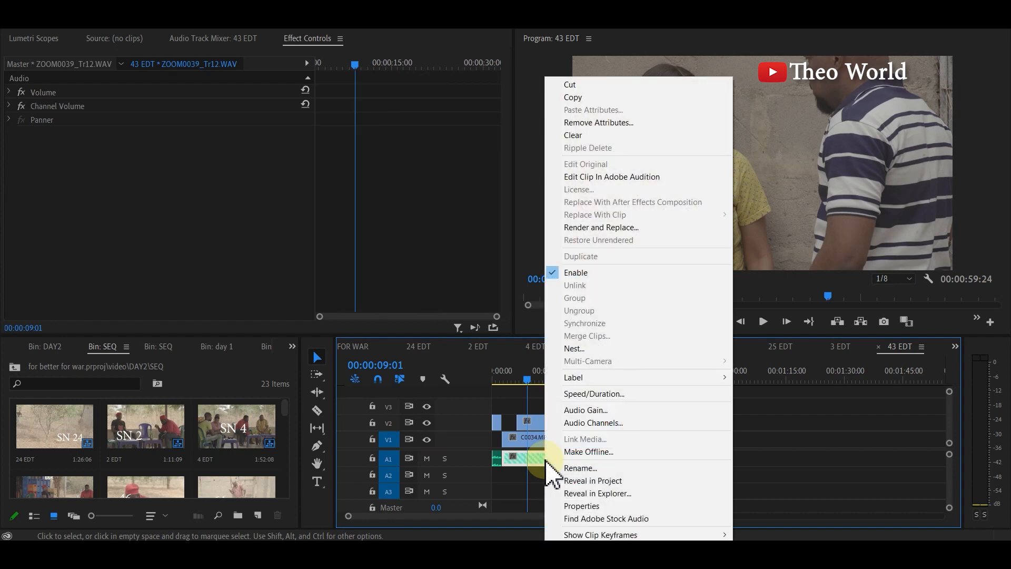
click(572, 455)
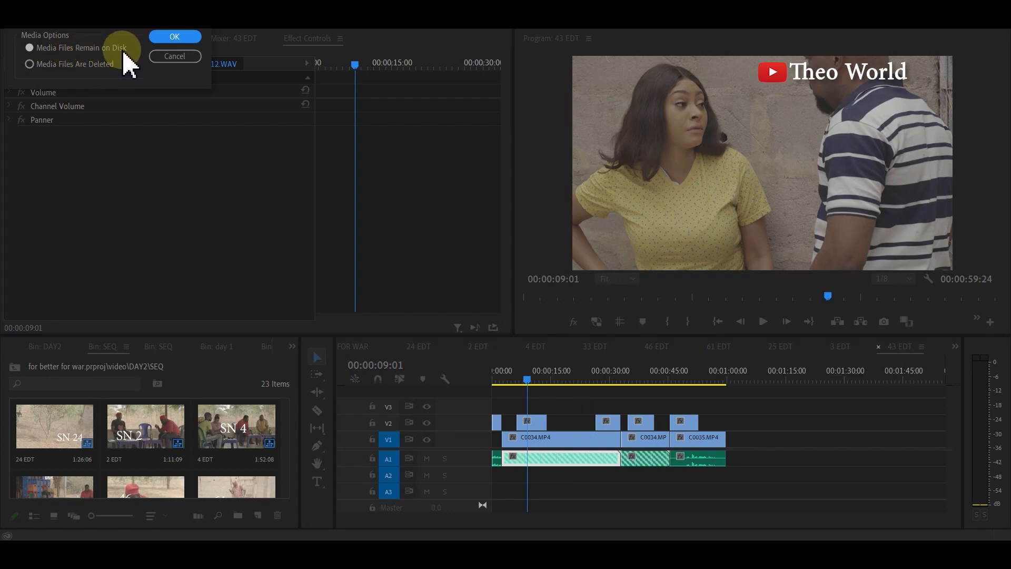
click(173, 39)
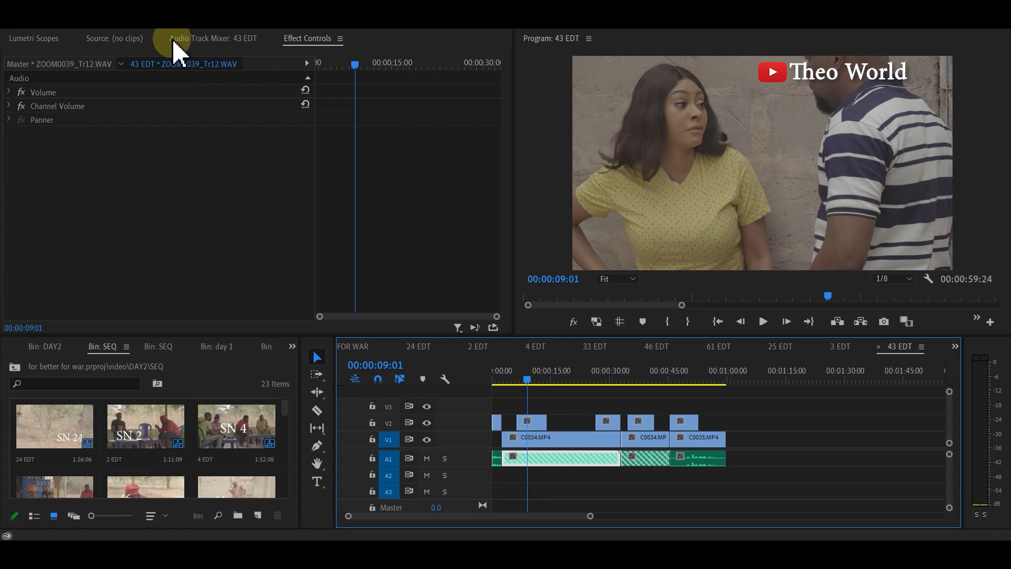
Start relinking the offline ZOOM0039_Tr12.WAV clip on A1 and open the file locator for it
click(545, 458)
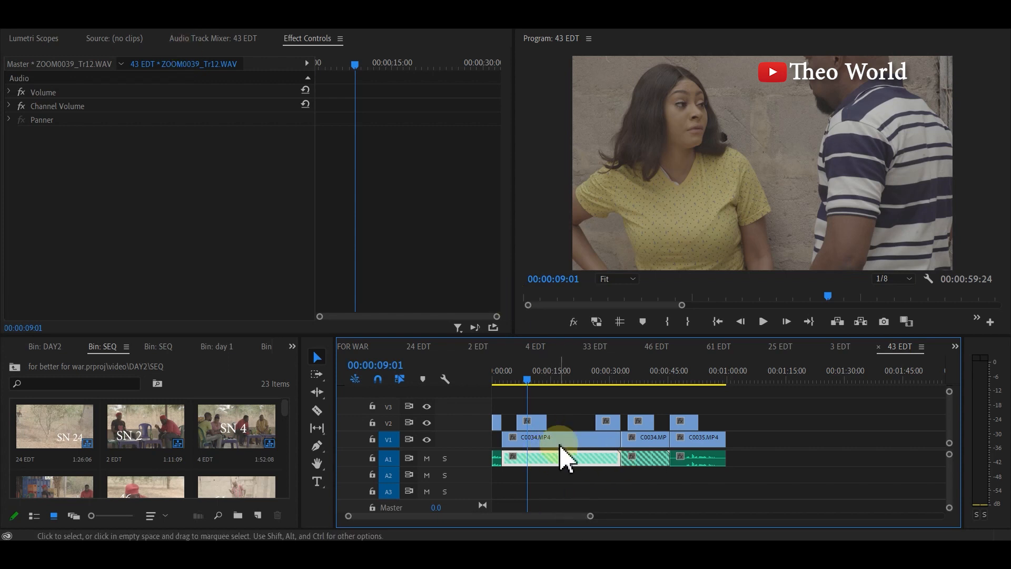
right_click(559, 452)
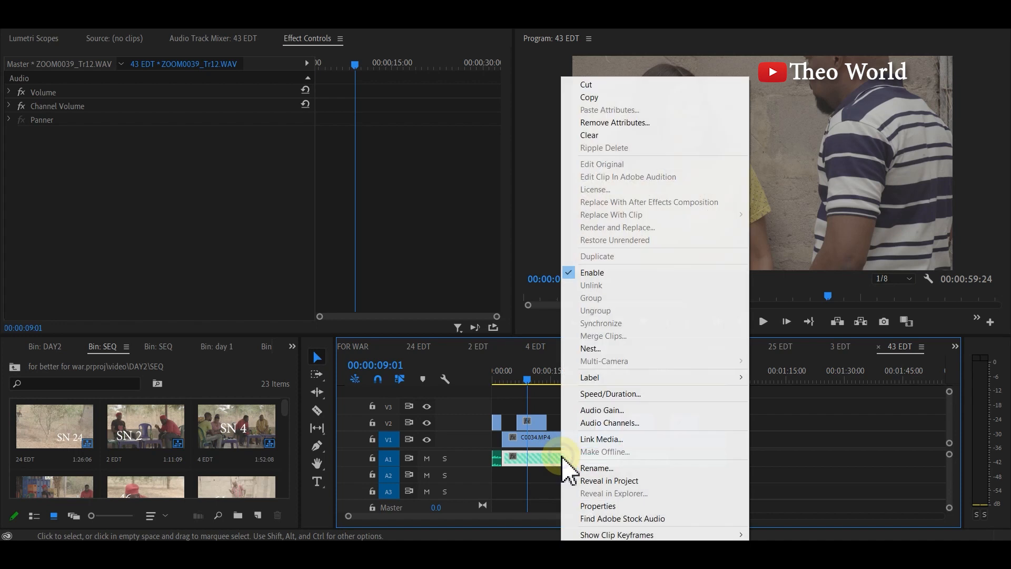
click(608, 440)
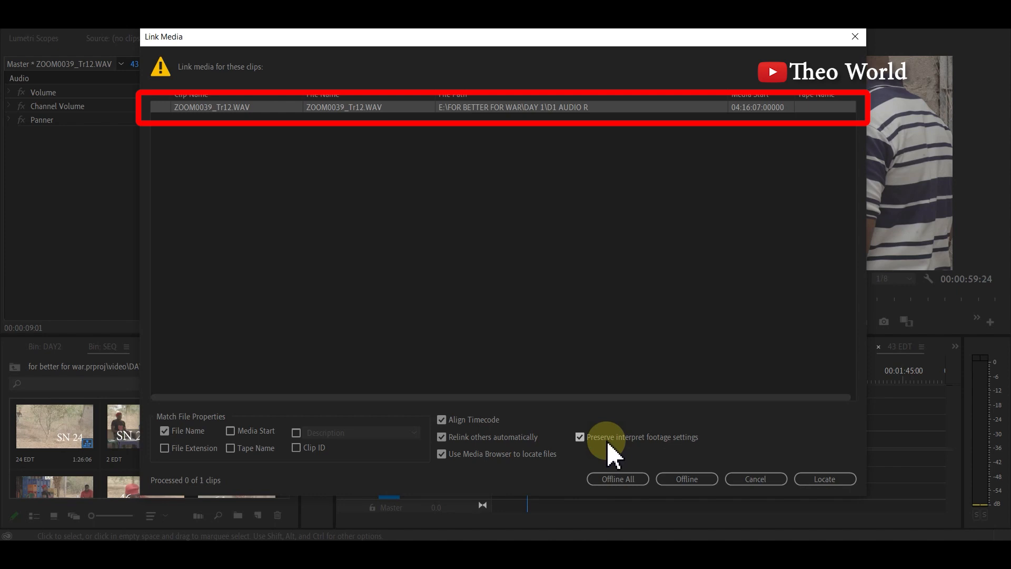
click(821, 481)
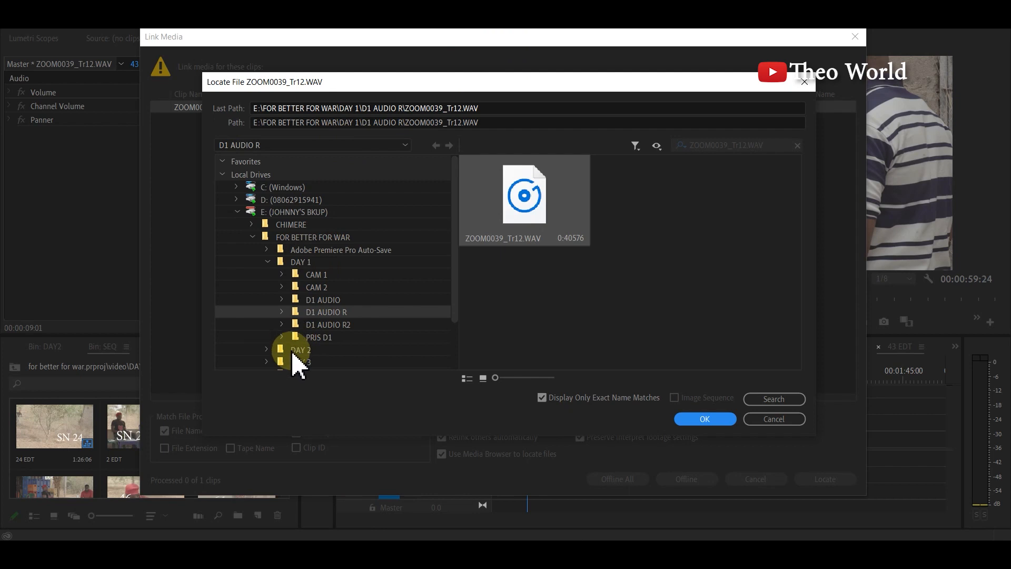
Browse to FOLDER01 inside DAY 2 > AD DAY2 in the file locator
click(299, 350)
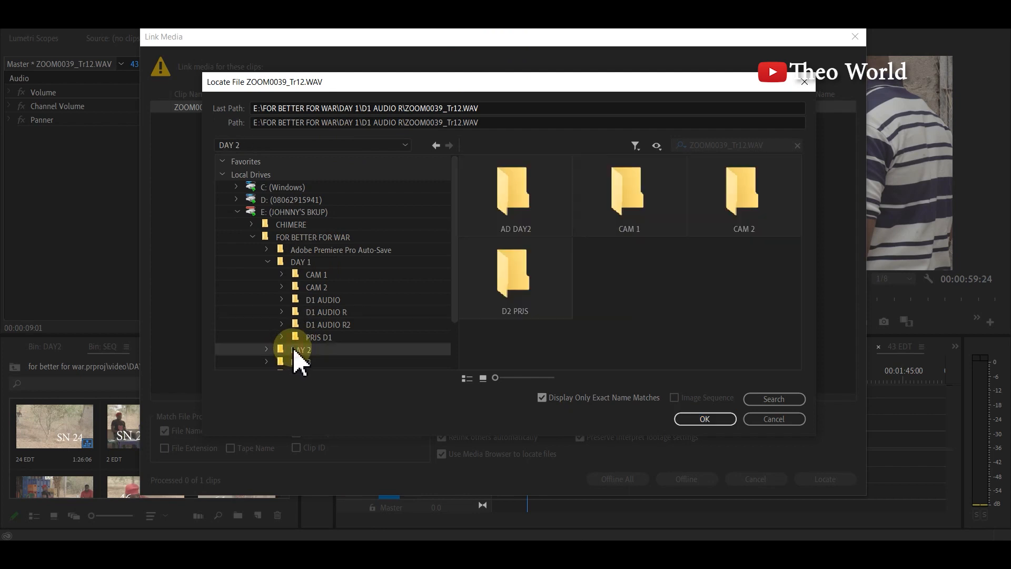
double_click(519, 190)
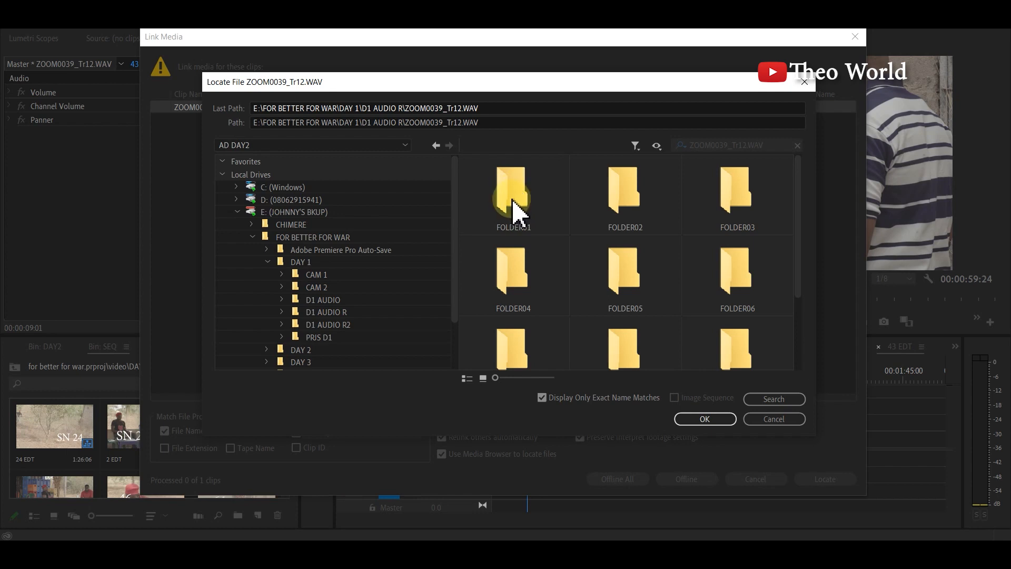
double_click(515, 210)
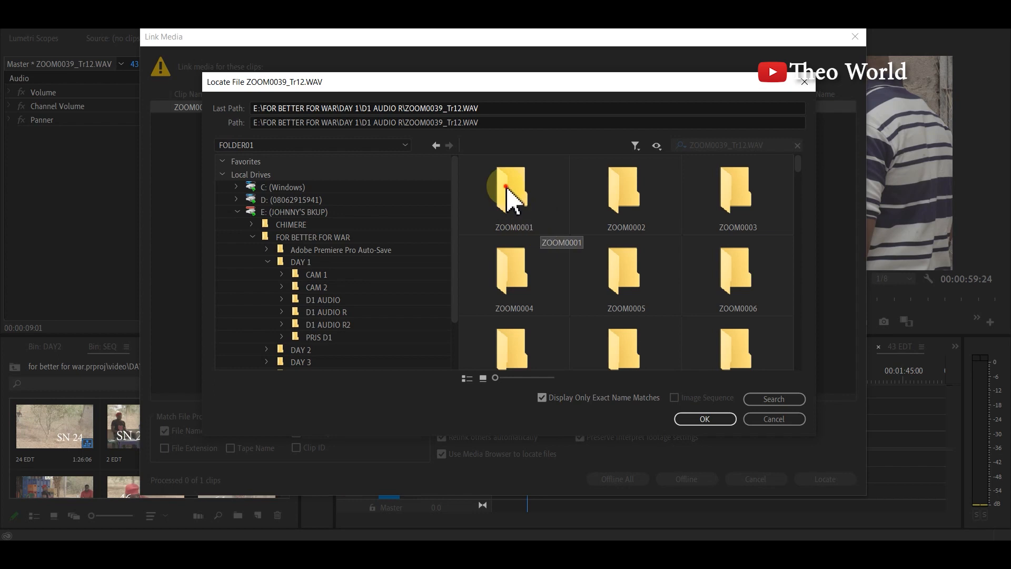
click(505, 186)
click(752, 219)
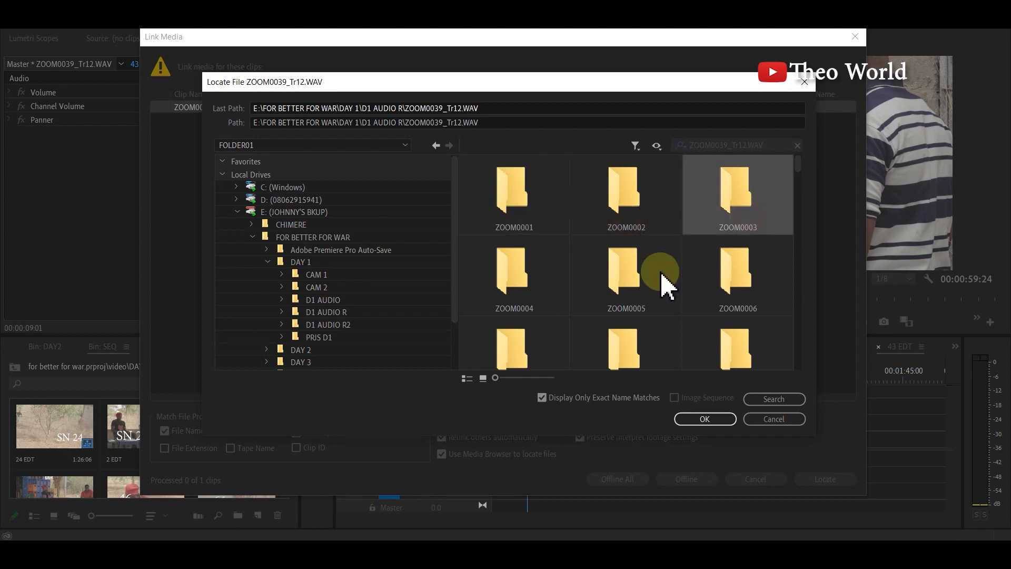
click(522, 318)
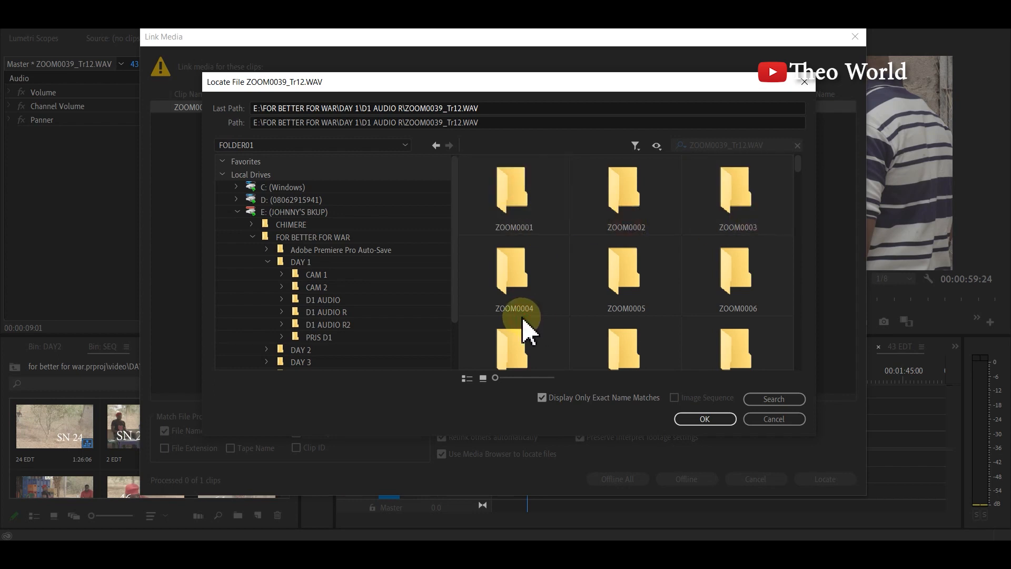
Open the ZOOM0039 folder in FOLDER01 and select ZOOM0039_Tr12.WAV as the file to link, displaying only exact name matches
drag(798, 172, 796, 226)
drag(797, 228, 796, 241)
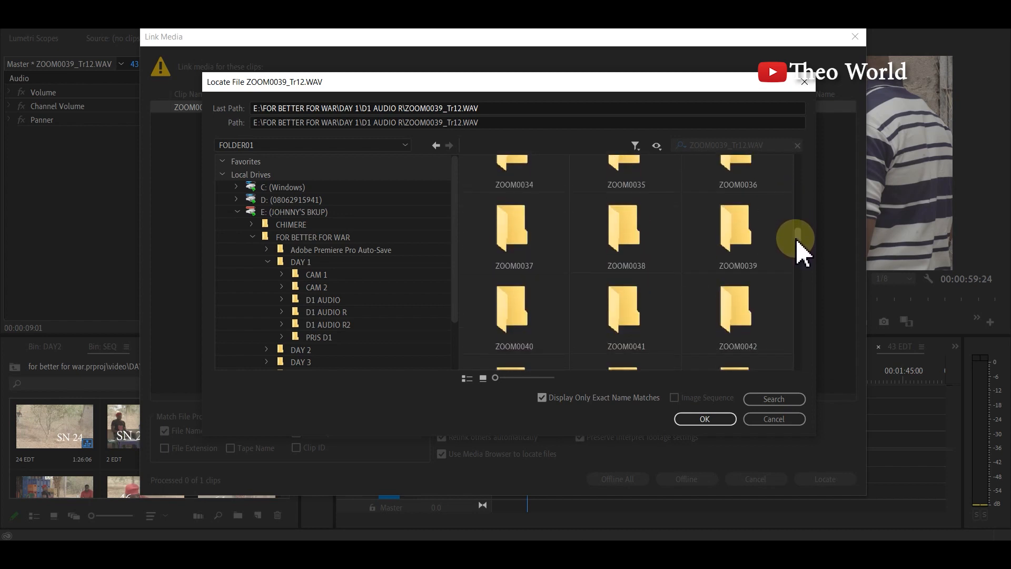
click(746, 247)
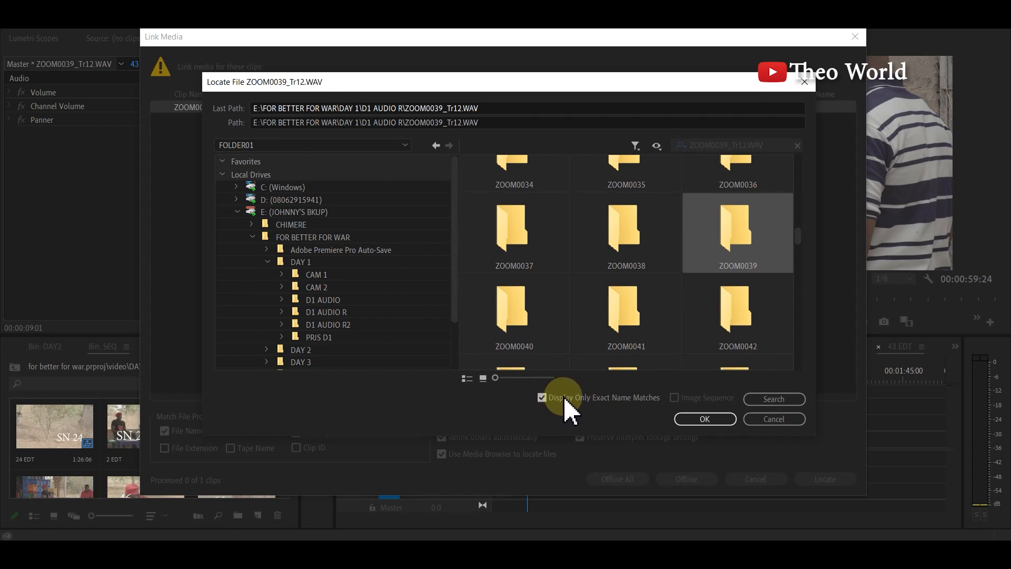
click(543, 398)
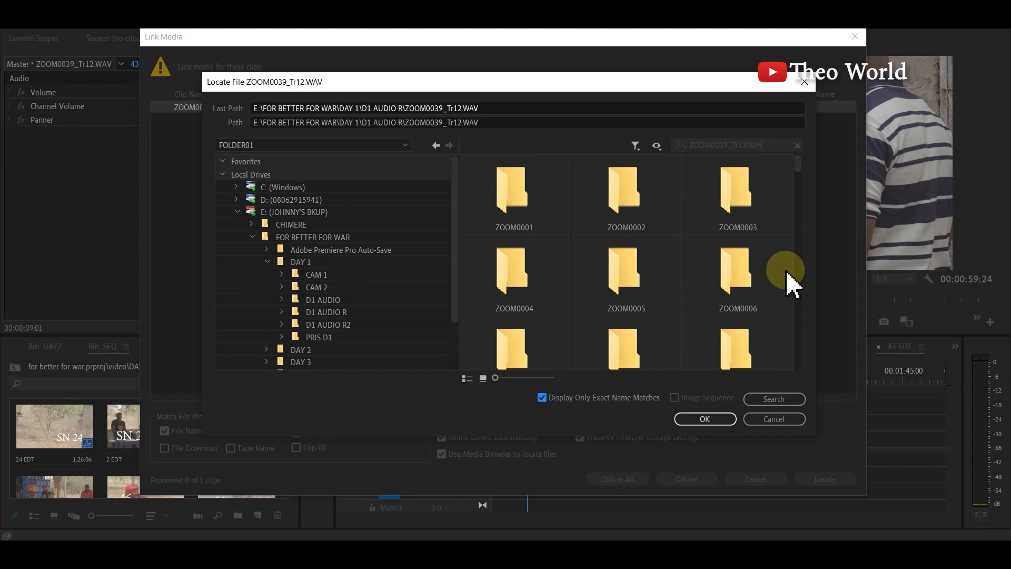
drag(800, 188, 793, 237)
double_click(755, 260)
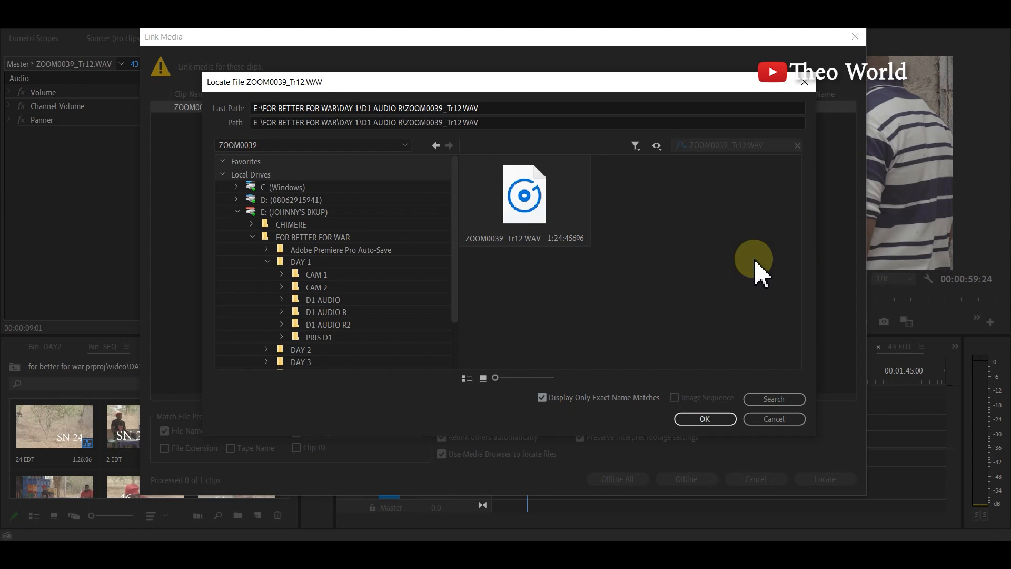
double_click(524, 208)
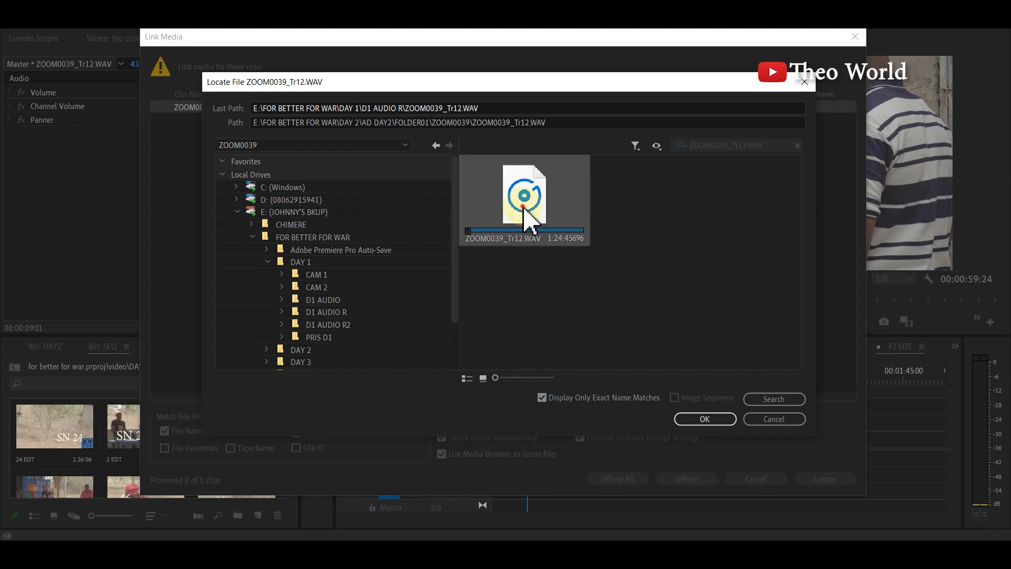